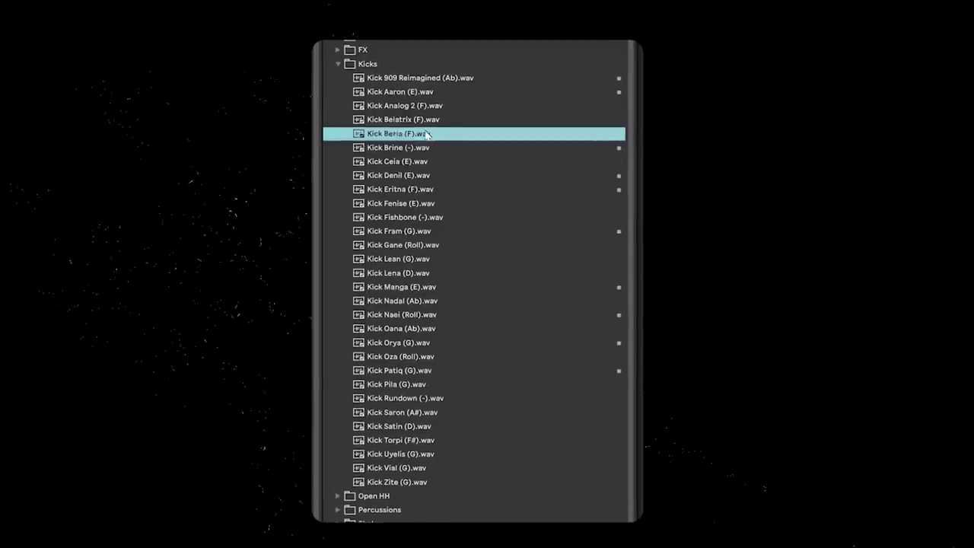
- Point out the Deviant - Analog Drum Samples Full Size Library pack among New Arrivals
left_click(423, 152)
- Audition the next kick sample in the Kicks folder on the way to Kick Beria (F)
left_click(426, 162)
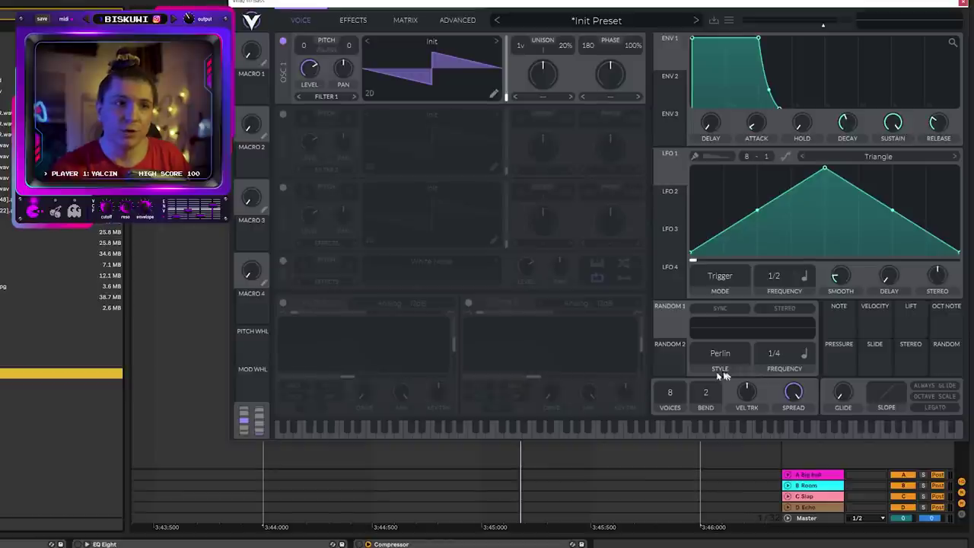
- Drop Vital's voice count from 8 to 1 and power on Filter 1
left_click_drag(669, 391, 451, 297)
left_click(283, 304)
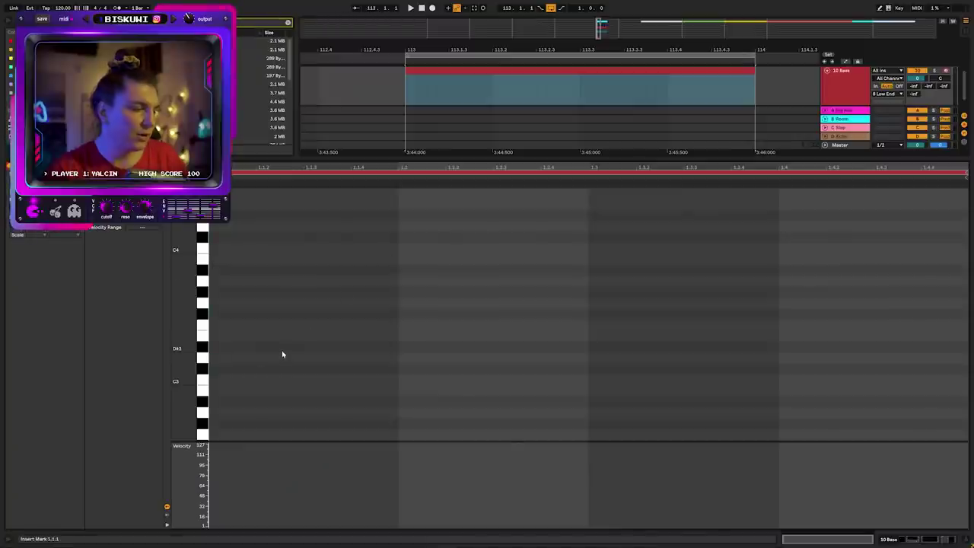
- Add an F2 note at the very start of the bass MIDI clip
scroll(283, 353, "down", 3)
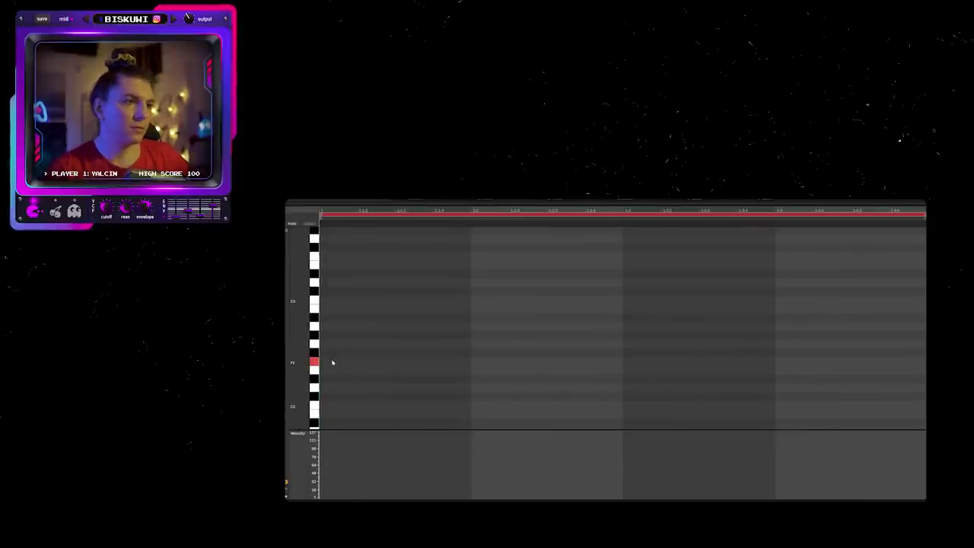
double_click(332, 361)
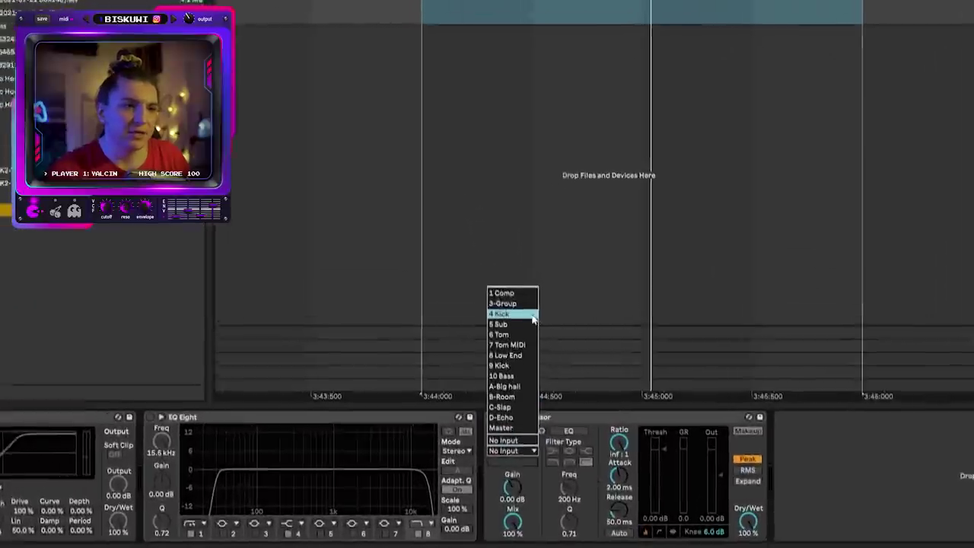
- Set the bass Compressor's sidechain Audio From source to 4 Kick
left_click(496, 377)
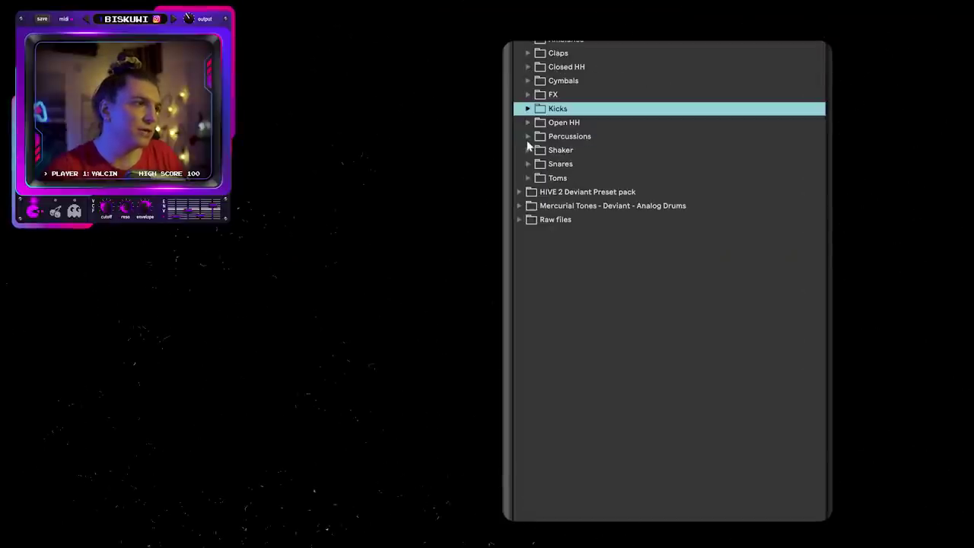
- Audition the toms, place Tom Prusian (C) on 11 Tom just after the kick, and duplicate it
left_click(528, 178)
left_click(595, 206)
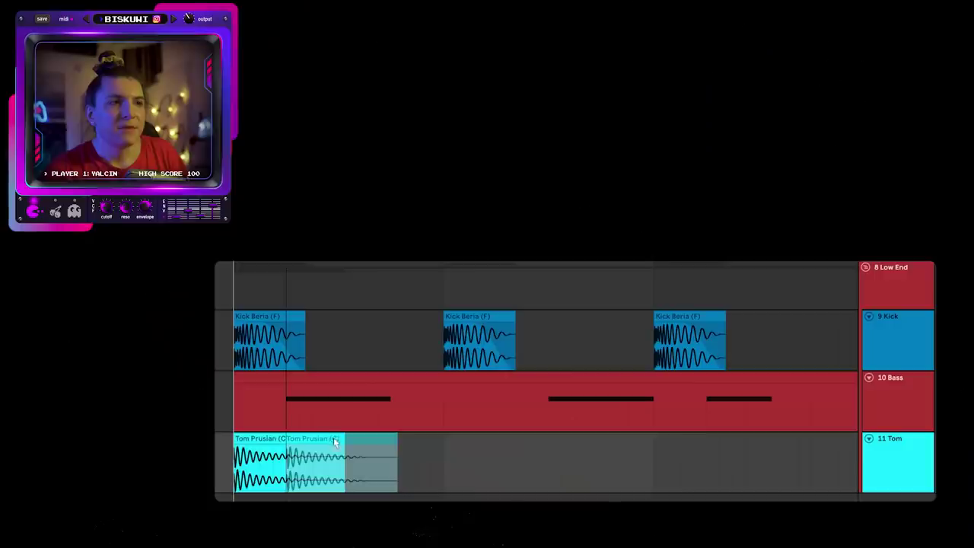
left_click_drag(256, 455, 309, 455)
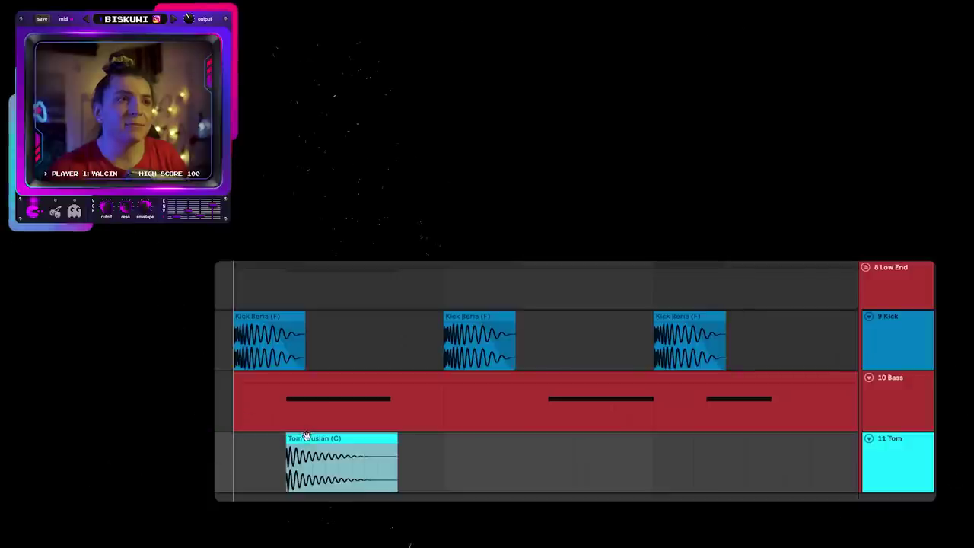
left_click_drag(309, 455, 388, 451)
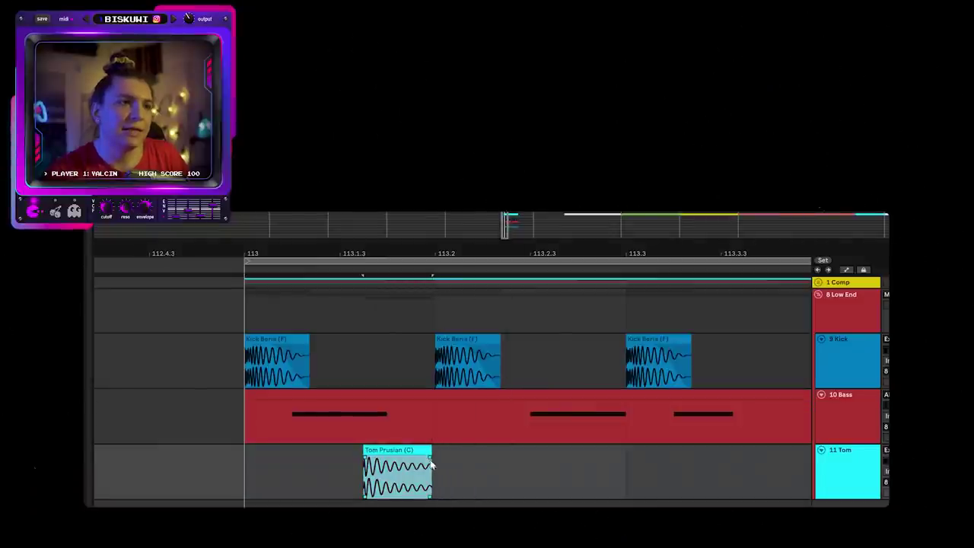
- Zoom out to bar 113 and pull the tom EQ Eight's band 8 down to 2.78 kHz
left_click_drag(377, 260, 367, 420)
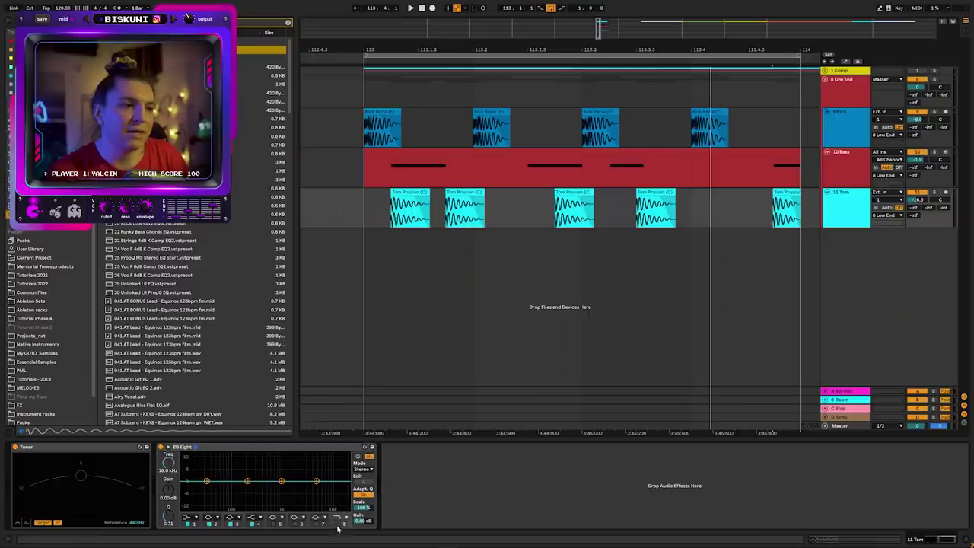
left_click_drag(344, 488, 303, 488)
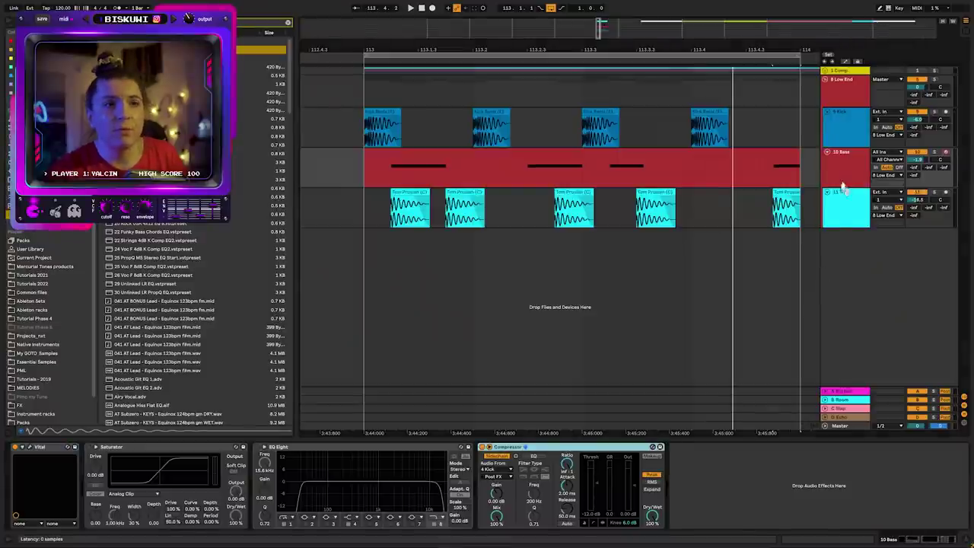
- Set the second bass Compressor's sidechain Audio From source to 11 Tom
left_click(688, 469)
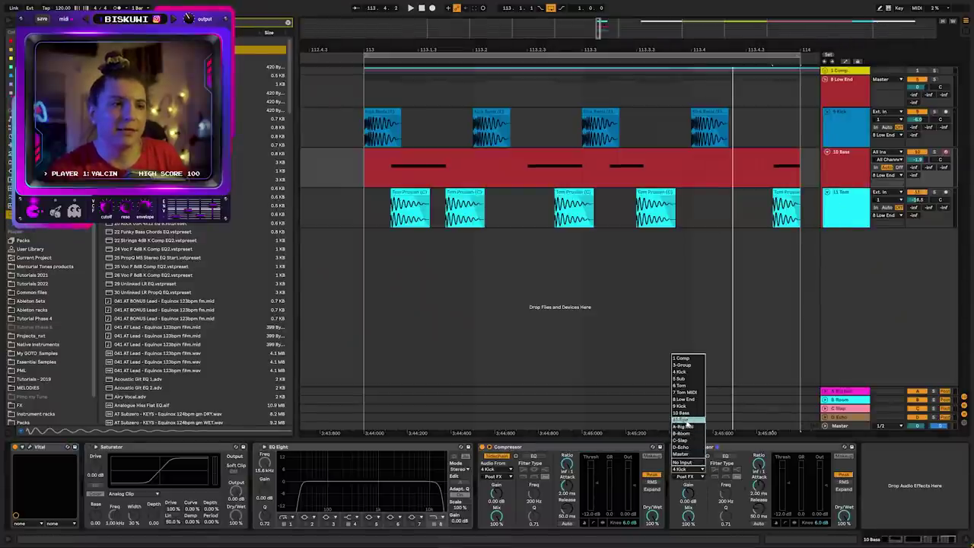
left_click(682, 419)
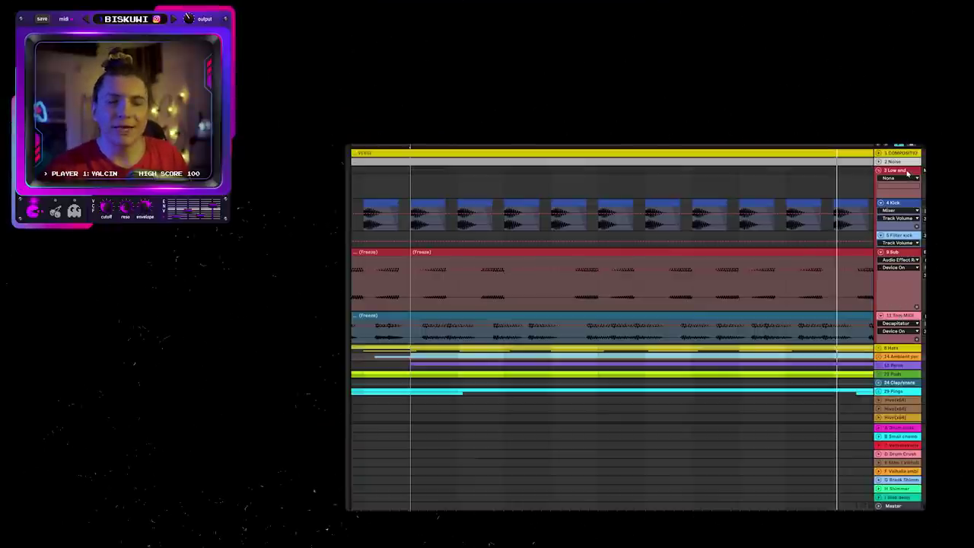
- Fold closed the 3 Low end group track in the song arrangement
left_click(907, 174)
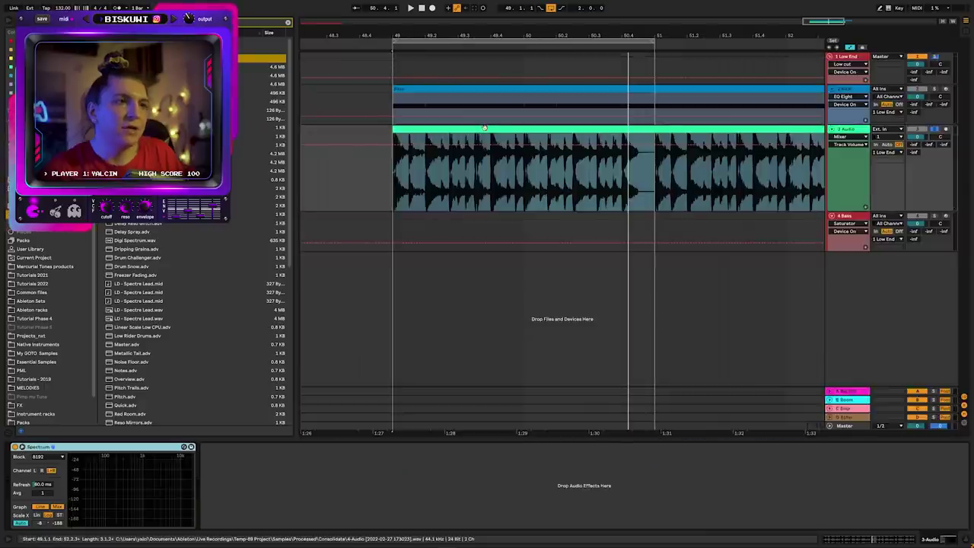
- Check the break clip's -39 st pitch and watch it on the enlarged Spectrum during playback
double_click(484, 128)
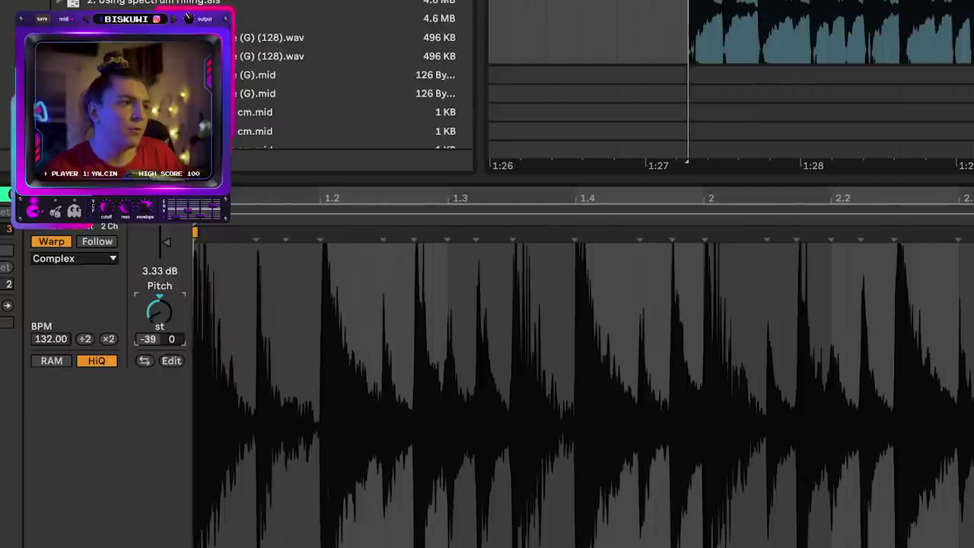
key("shift+Tab")
left_click(192, 450)
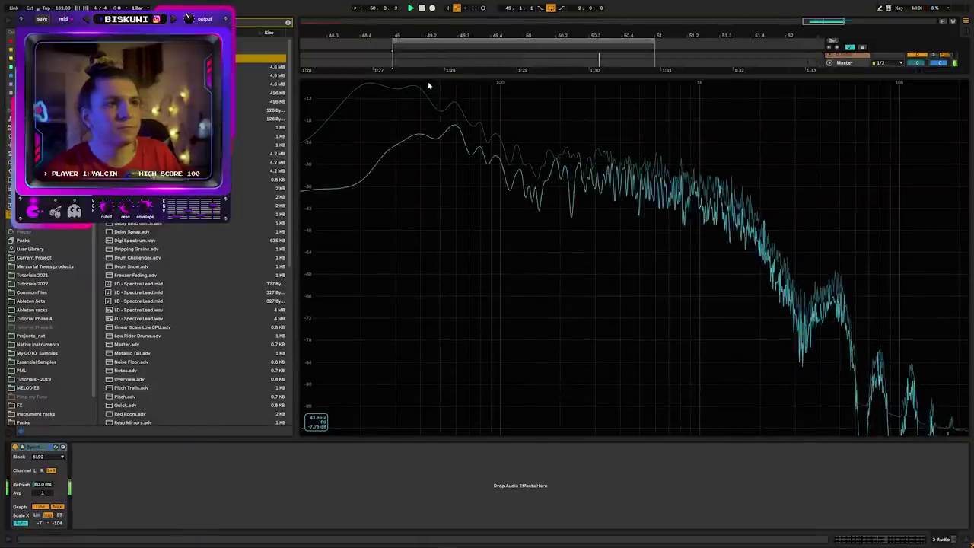
key("space")
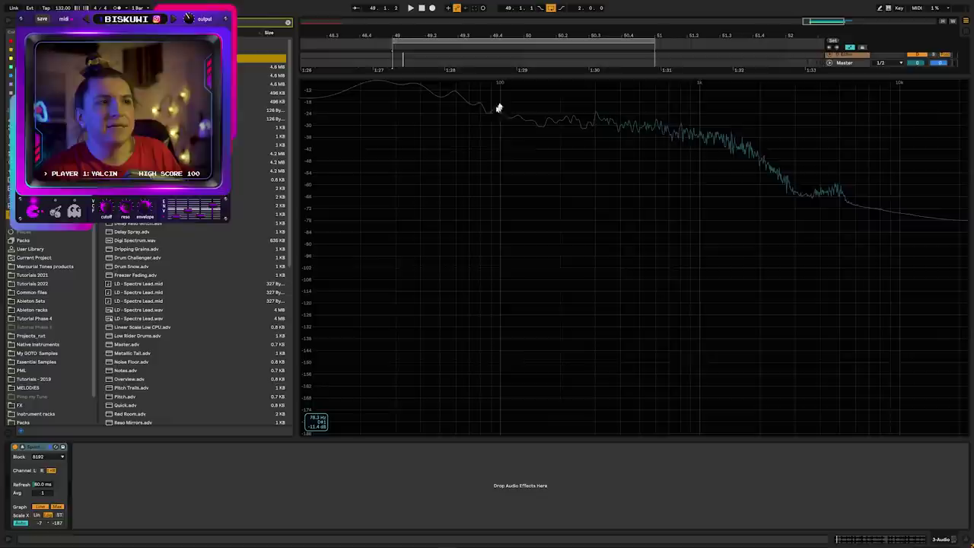
key("space")
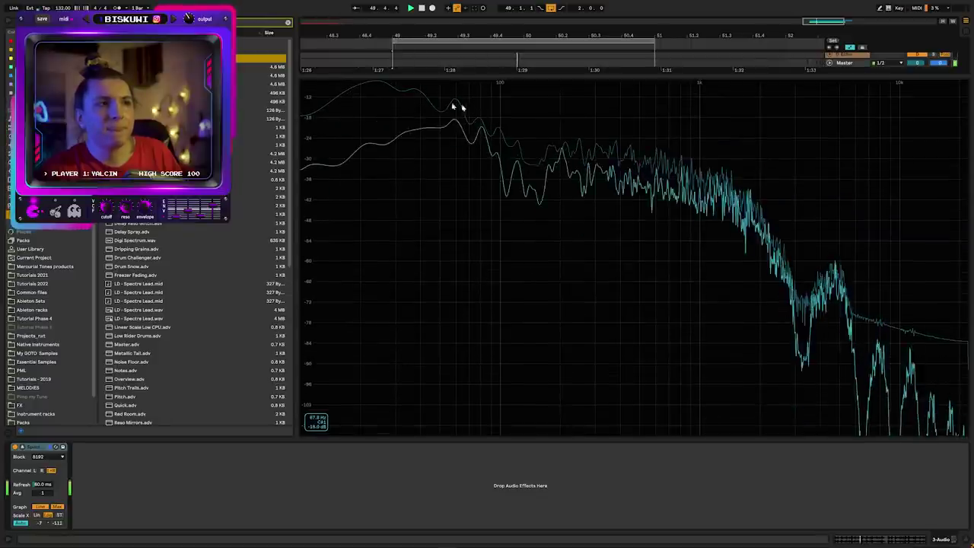
key("Escape")
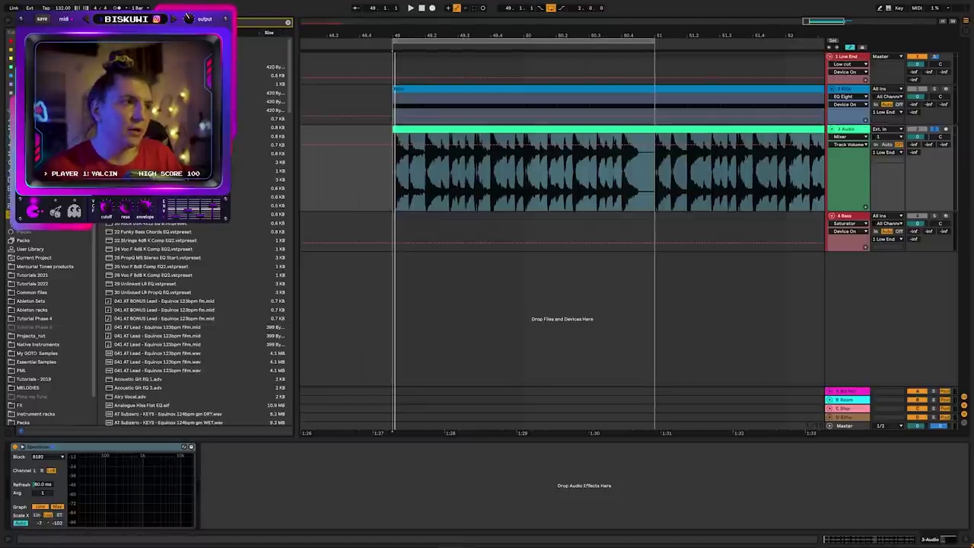
- Put an EQ Eight after Spectrum on 3 Audio with a 121 Hz low-pass, then play it
left_click_drag(271, 478, 274, 479)
left_click(388, 524)
key("space")
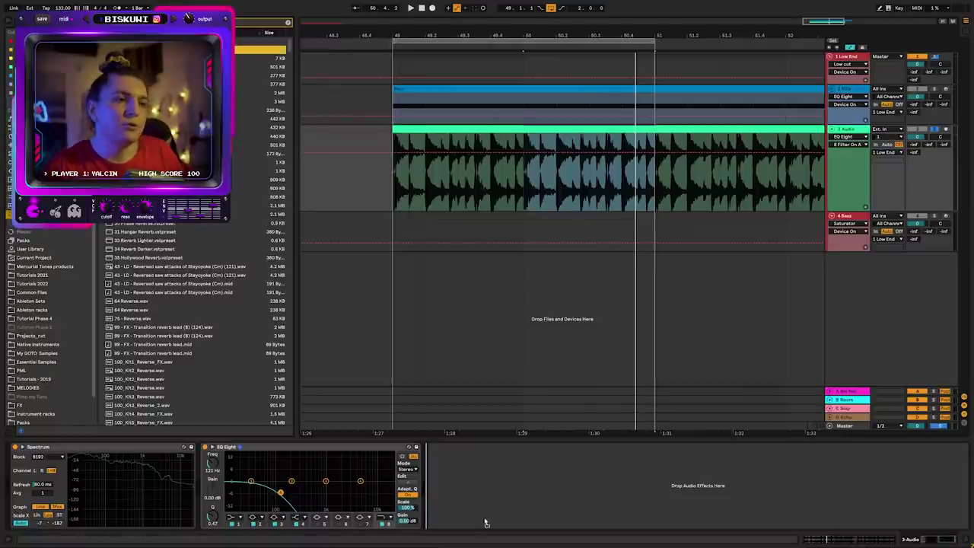
- Chain Reverb, a mono Utility, Amp, a 211 Hz EQ Eight and a 2 Kick-sidechained Compressor
left_click_drag(485, 524, 487, 524)
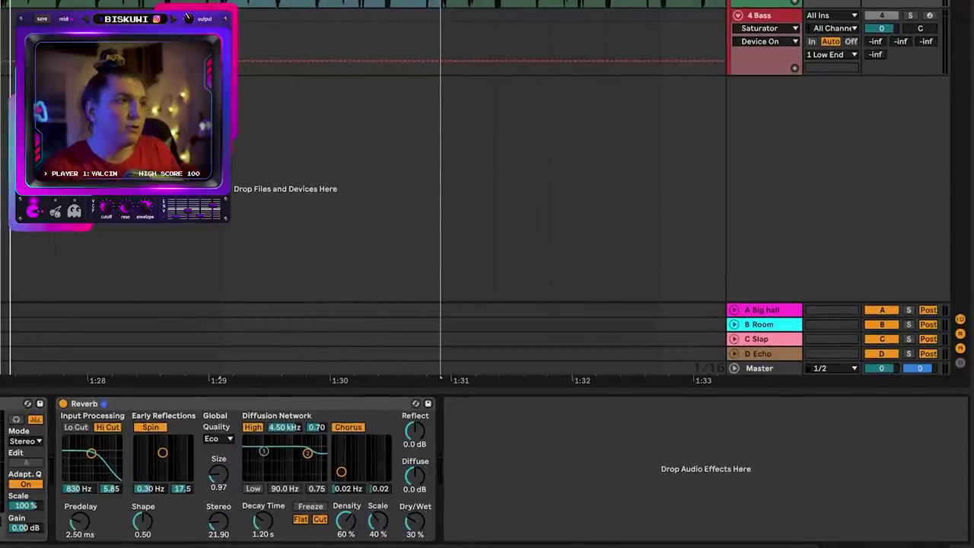
left_click_drag(593, 454, 592, 455)
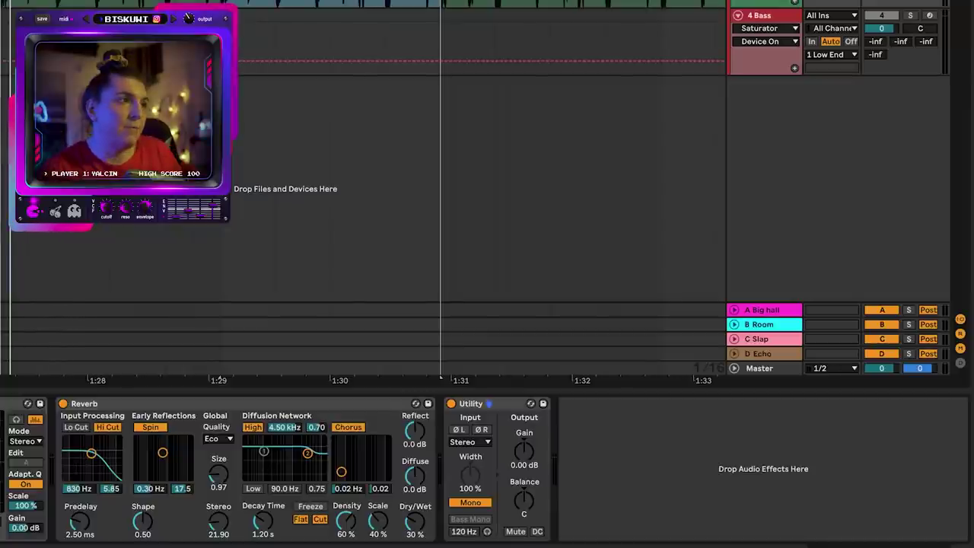
left_click_drag(494, 507, 673, 498)
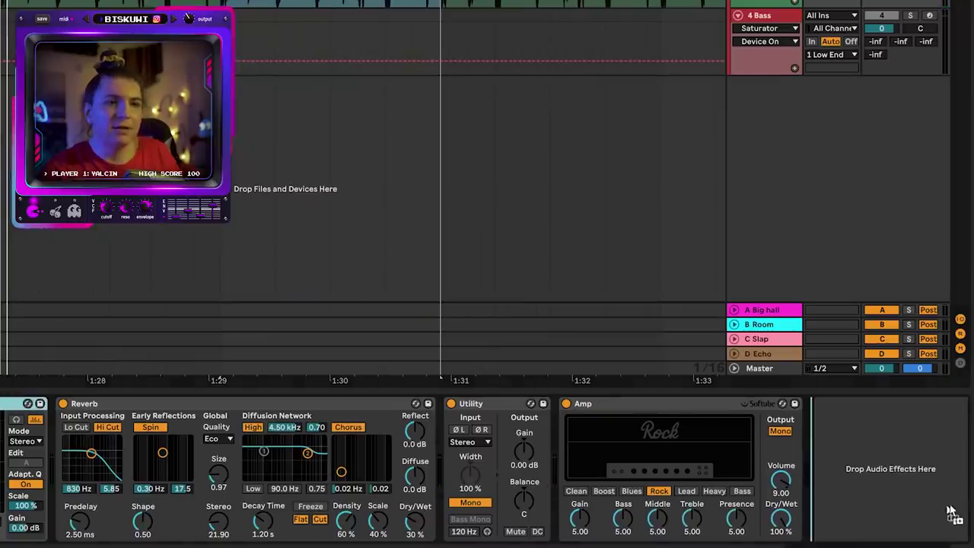
left_click_drag(953, 511, 871, 493)
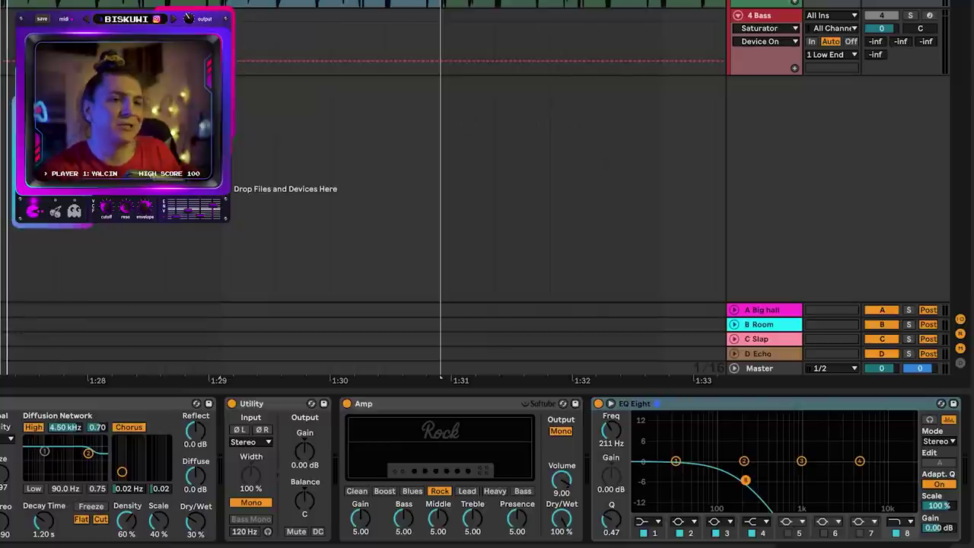
left_click_drag(969, 447, 960, 464)
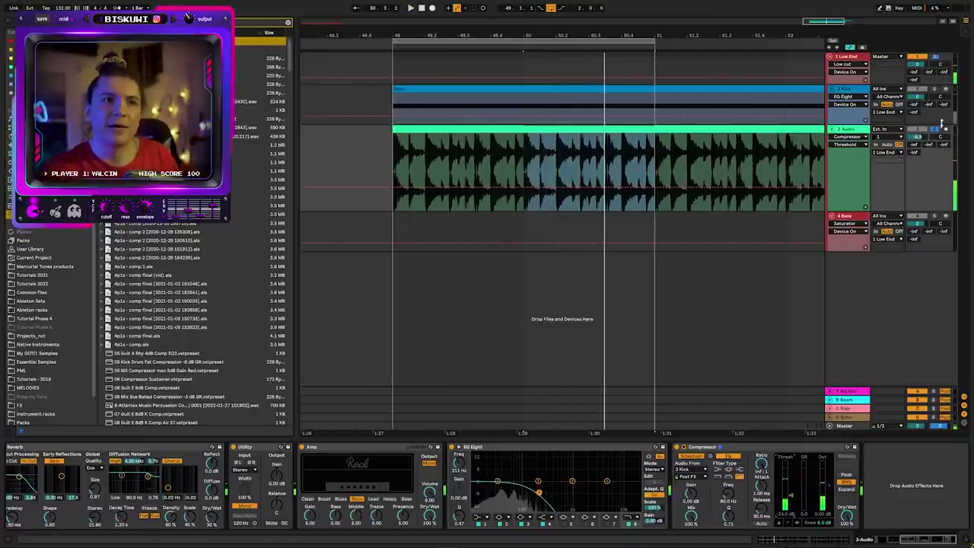
- Show 3 Audio's volume automation and flatten the break onto the 3 (Freeze) track
left_click(919, 137)
right_click(847, 131)
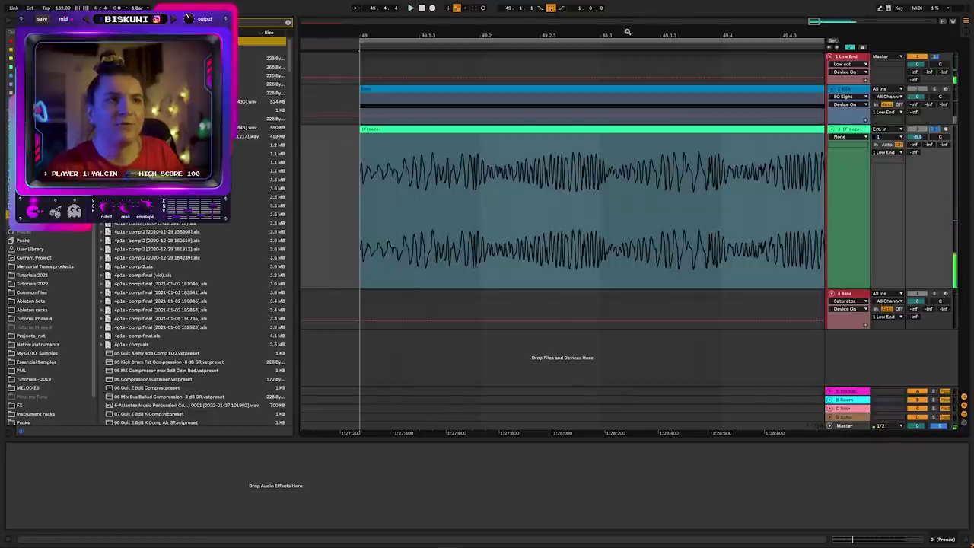
scroll(462, 153, "down", 3)
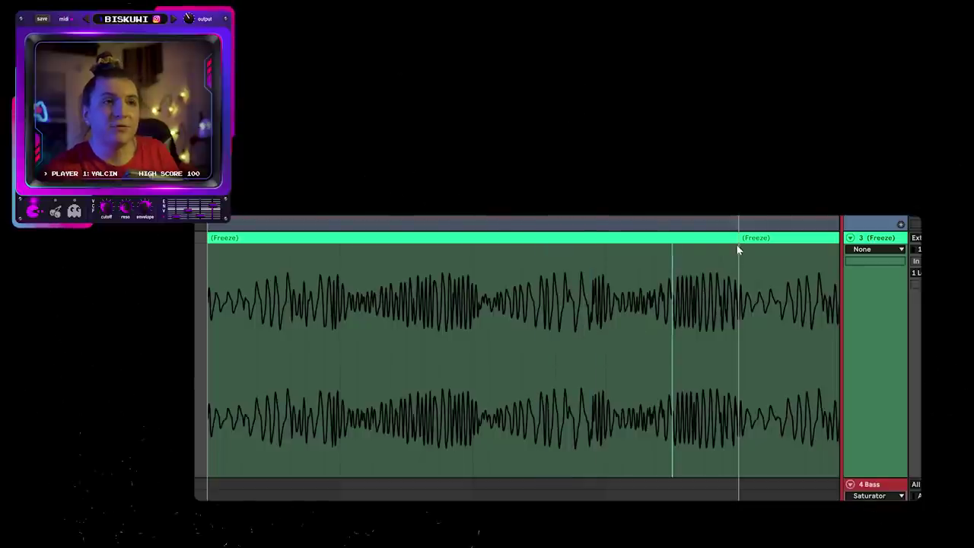
- Delete a span of the Freeze clip, then copy a section and paste it back, leaving a gap
left_click_drag(738, 250, 607, 243)
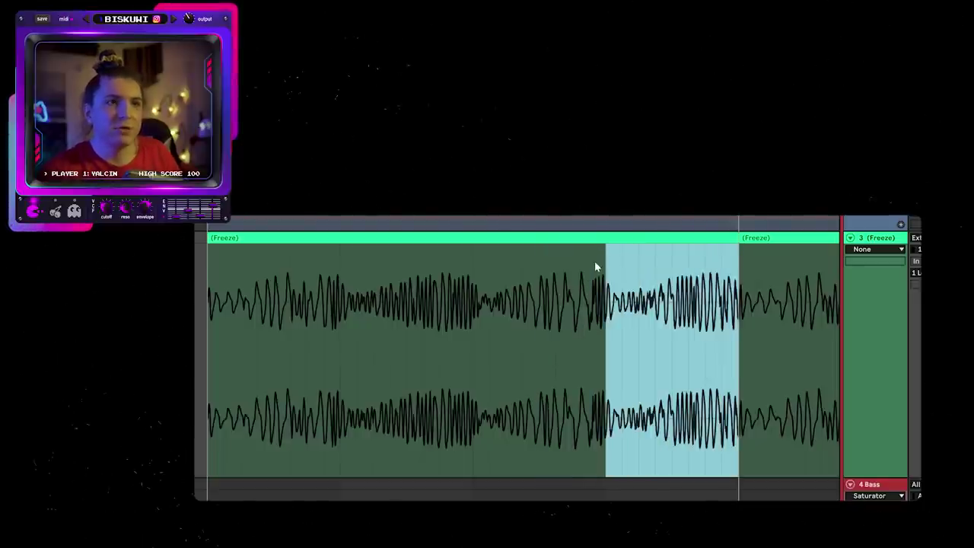
key("Delete")
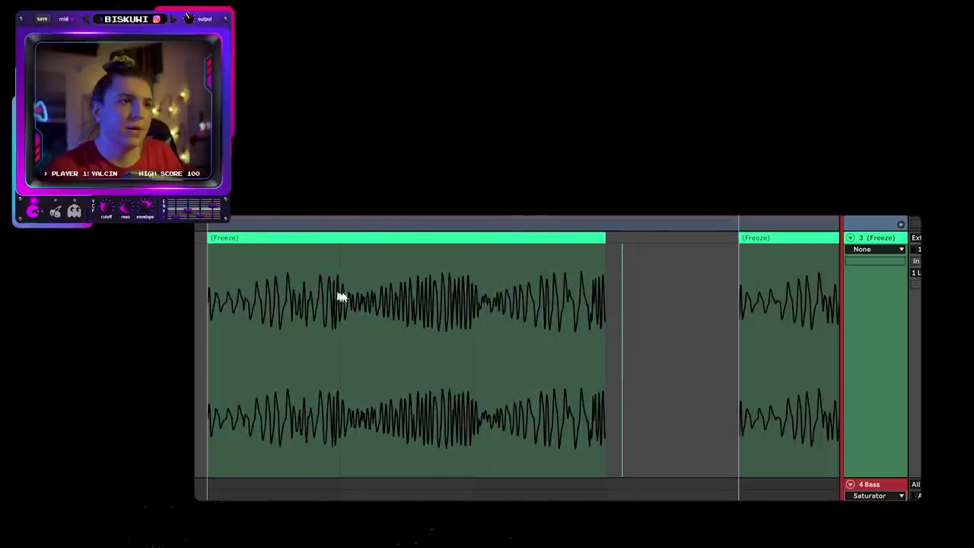
left_click_drag(309, 286, 339, 283)
left_click(274, 283)
left_click_drag(274, 282, 357, 274)
key("ctrl+c")
key("ctrl+v")
left_click(333, 262)
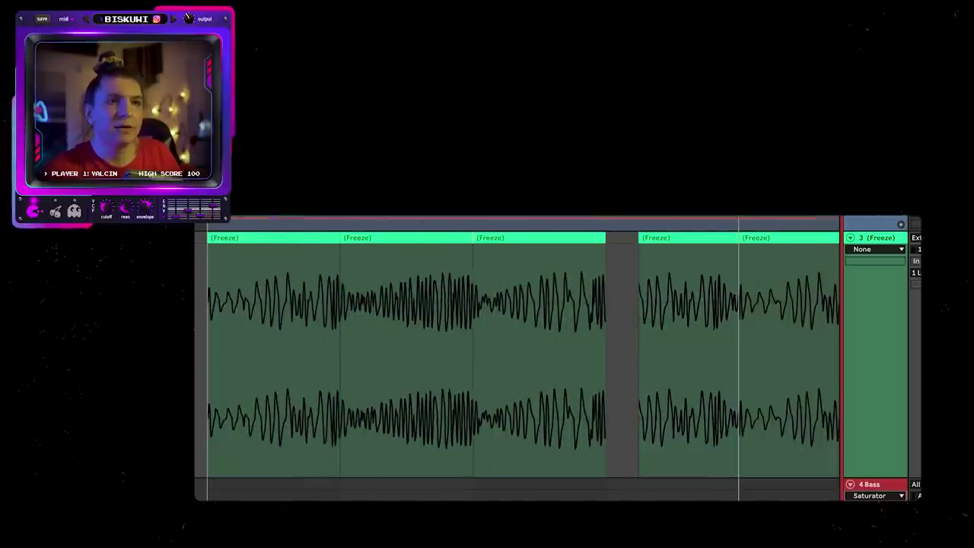
- Freeze the rumble track again
right_click(851, 92)
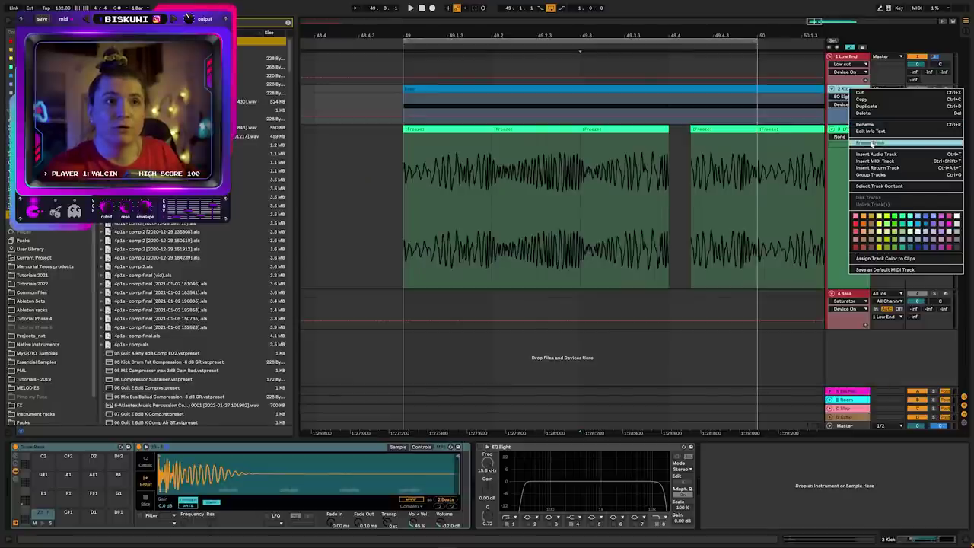
left_click(871, 143)
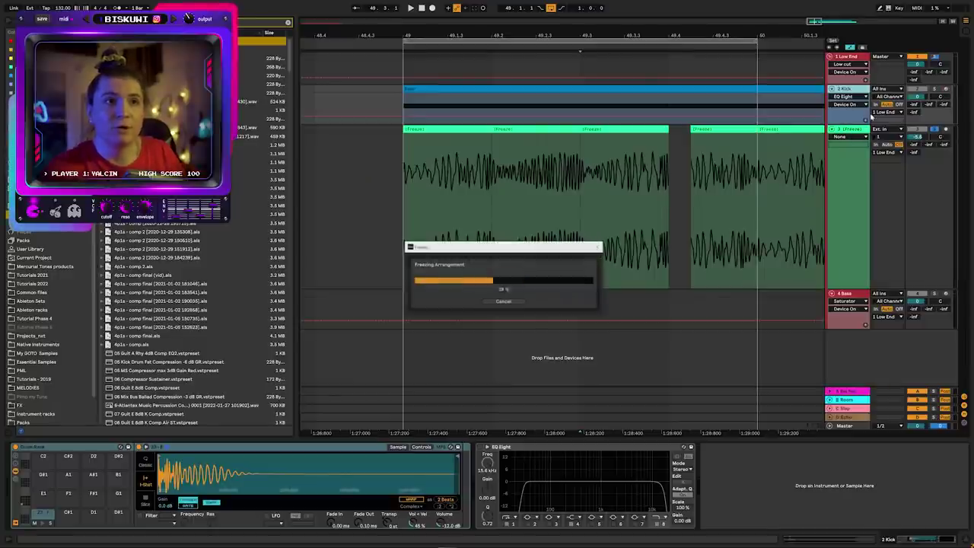
right_click(849, 126)
key("Escape")
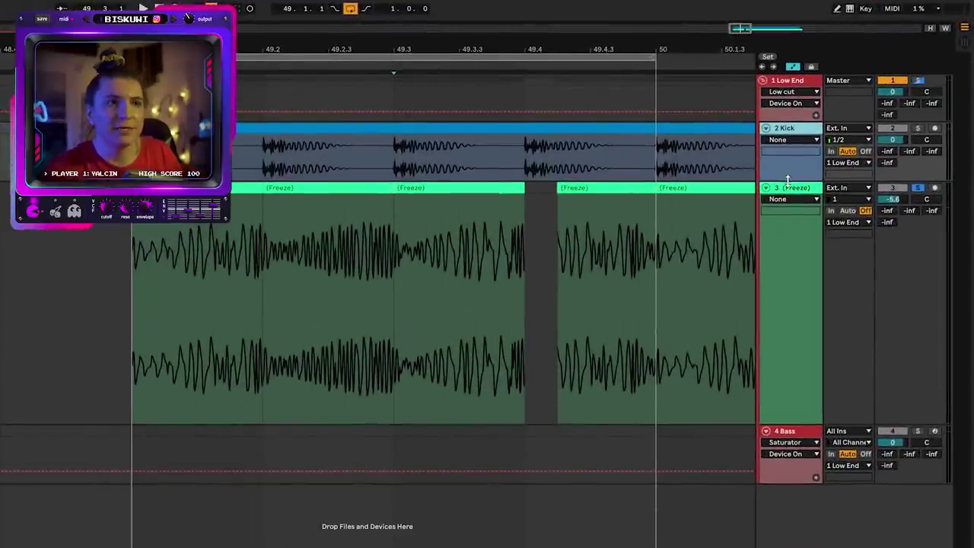
- Enlarge the Kick lane, give all Freeze clips long fade-ins, and play back
left_click_drag(788, 180, 788, 320)
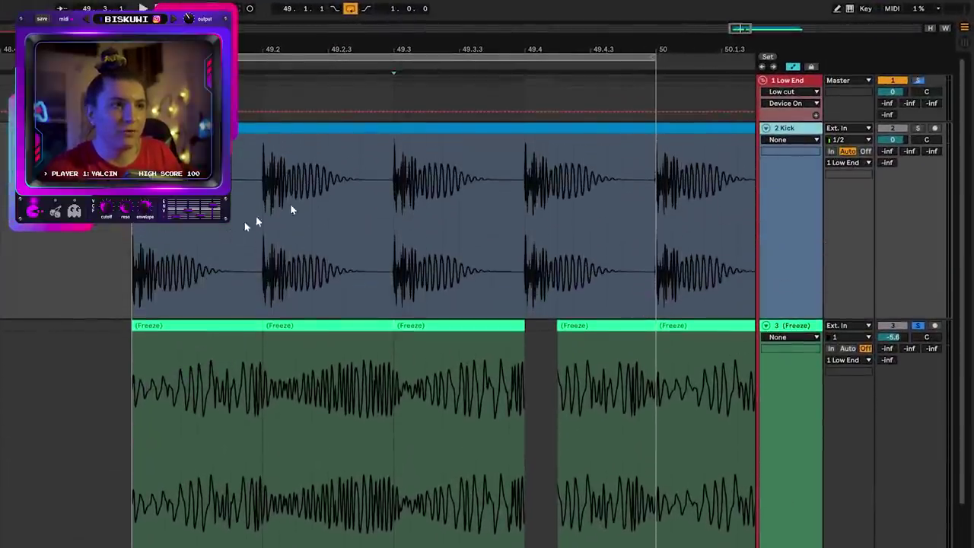
scroll(219, 236, "down", 2)
scroll(208, 248, "up", 2)
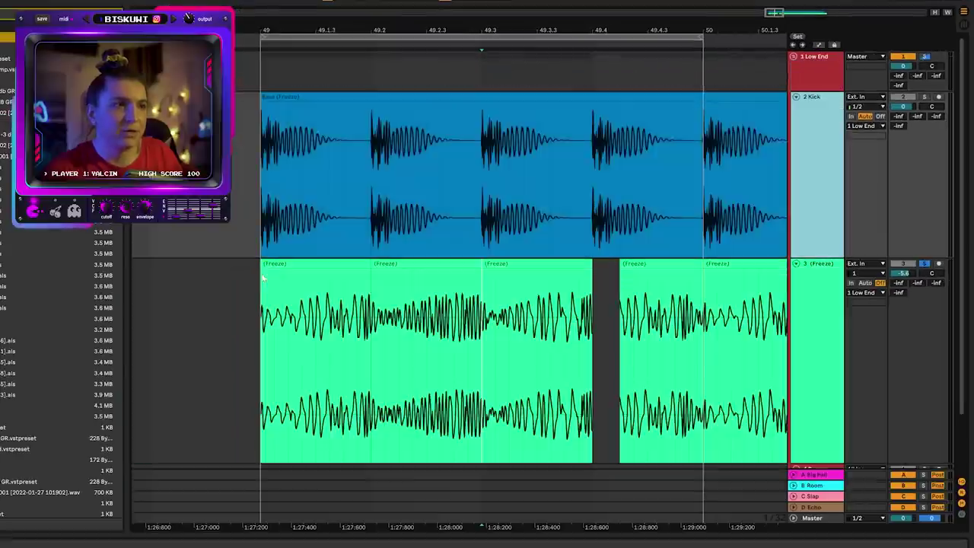
left_click_drag(134, 331, 196, 343)
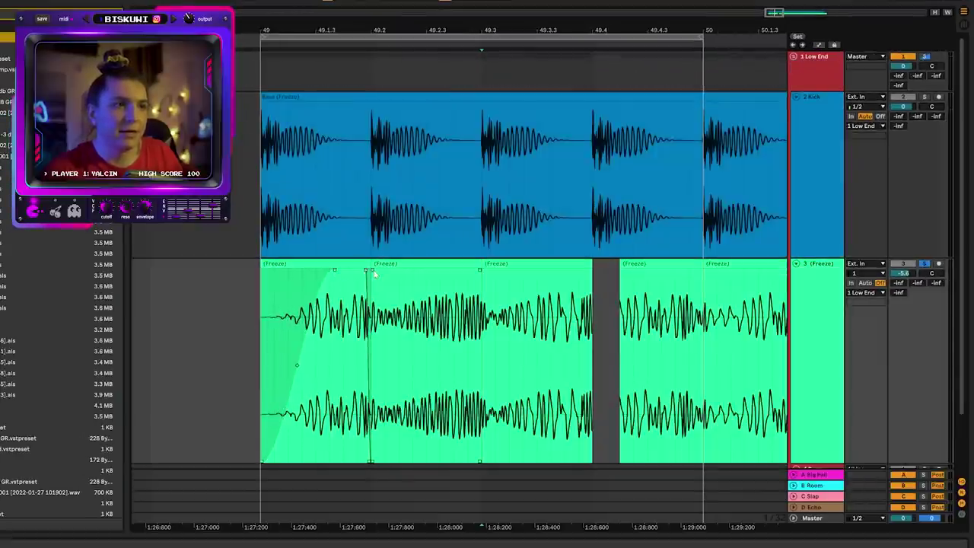
left_click_drag(407, 276, 440, 271)
key("space")
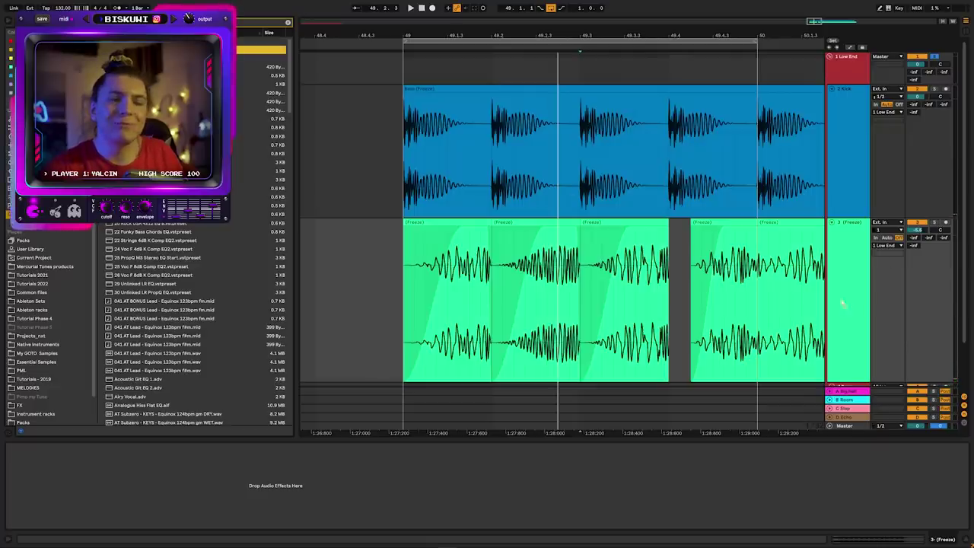
- Load an EQ Eight on the Freeze rumble with band 1 as a high-pass at about 37.5 Hz
left_click(706, 392)
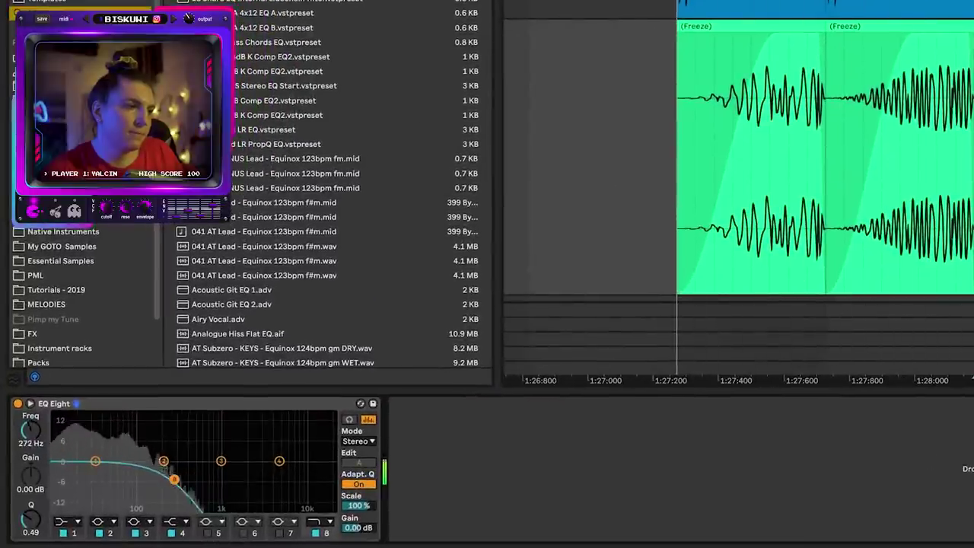
left_click(61, 523)
left_click(67, 442)
left_click_drag(95, 472, 107, 475)
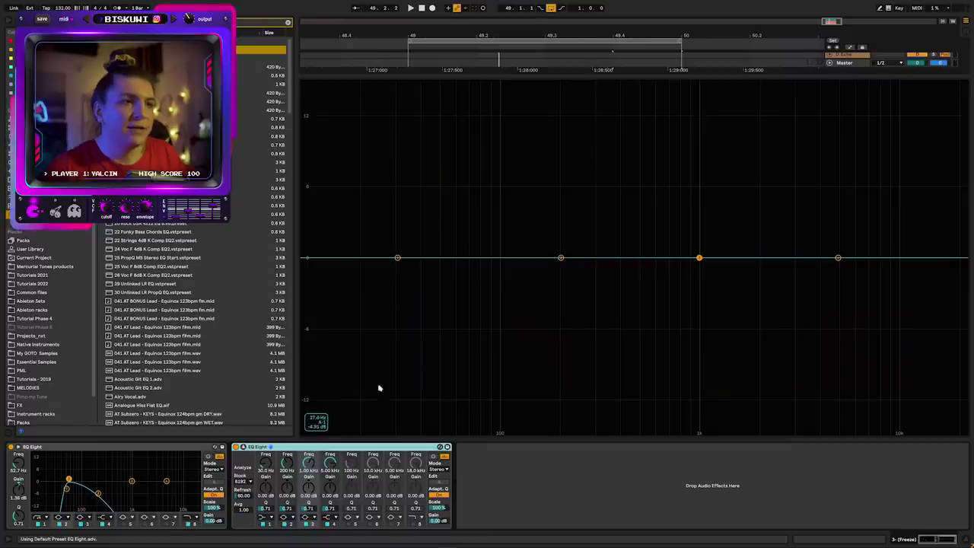
- Boost a narrow low-bass bump, add a narrow band 3 dip at about 93 Hz, then play
left_click_drag(561, 258, 467, 239)
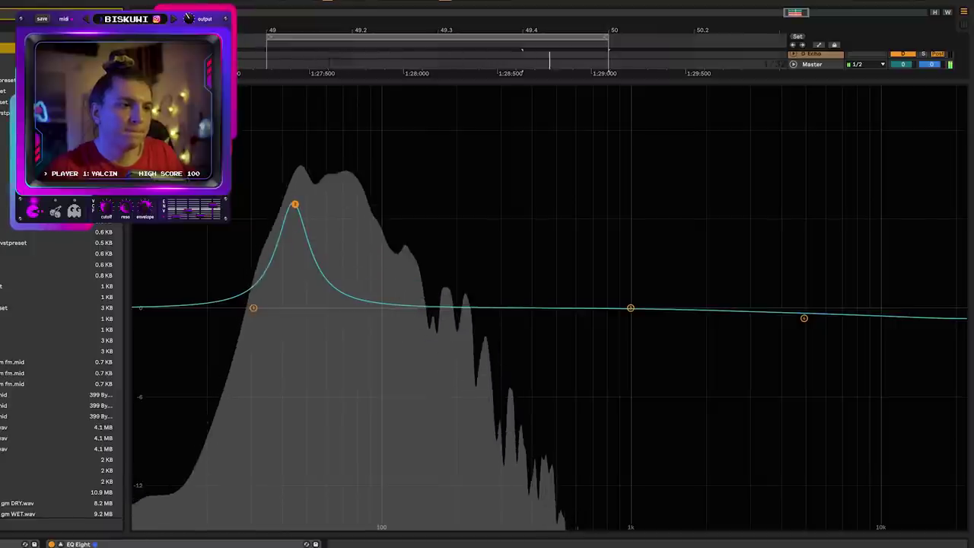
left_click(383, 307)
left_click_drag(385, 310, 377, 347)
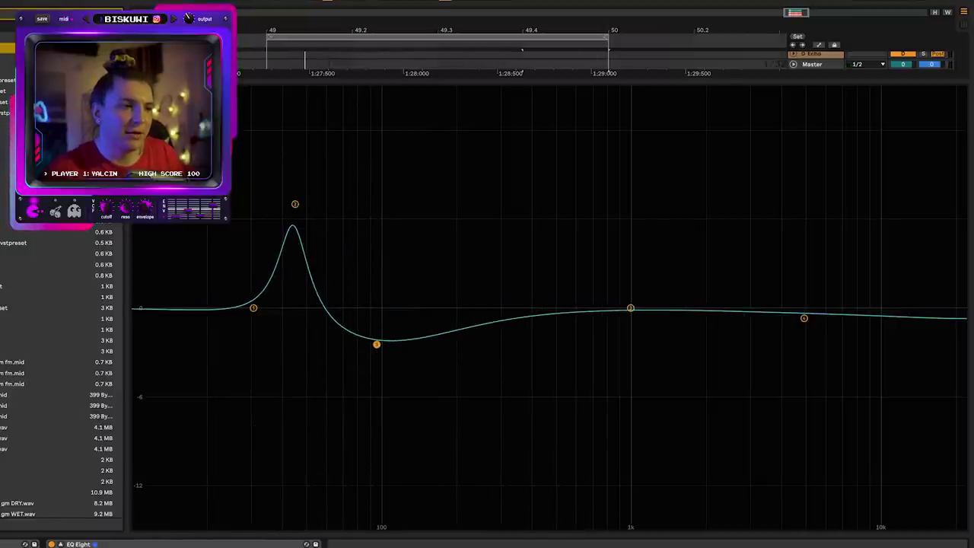
left_click_drag(377, 346, 376, 341)
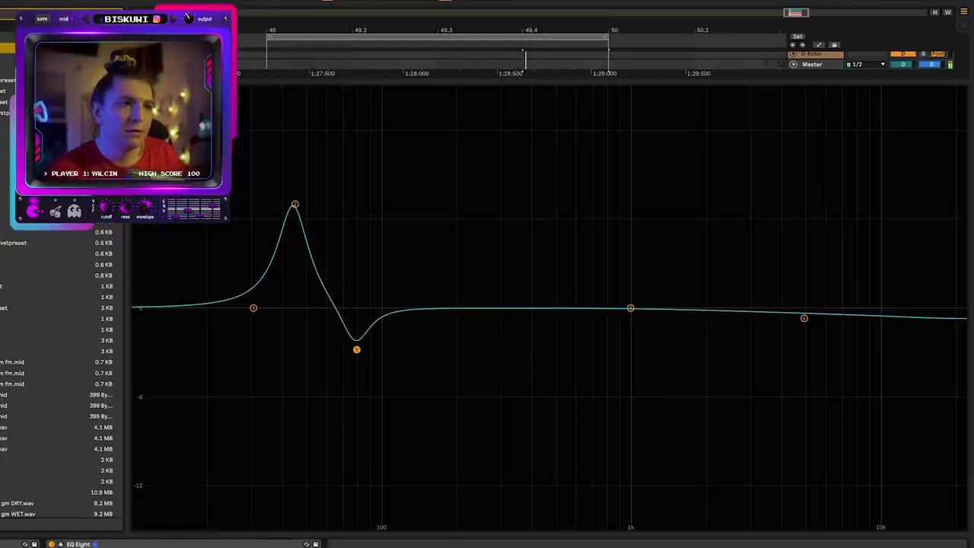
key("space")
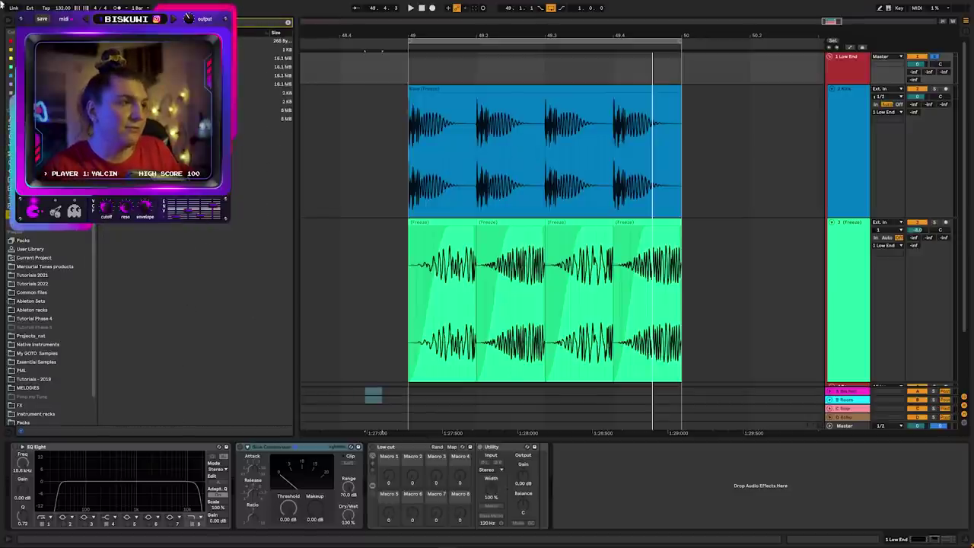
- Set Ozone Exciter's mid band to Tape saturation with Amount 4,8
left_click(424, 171)
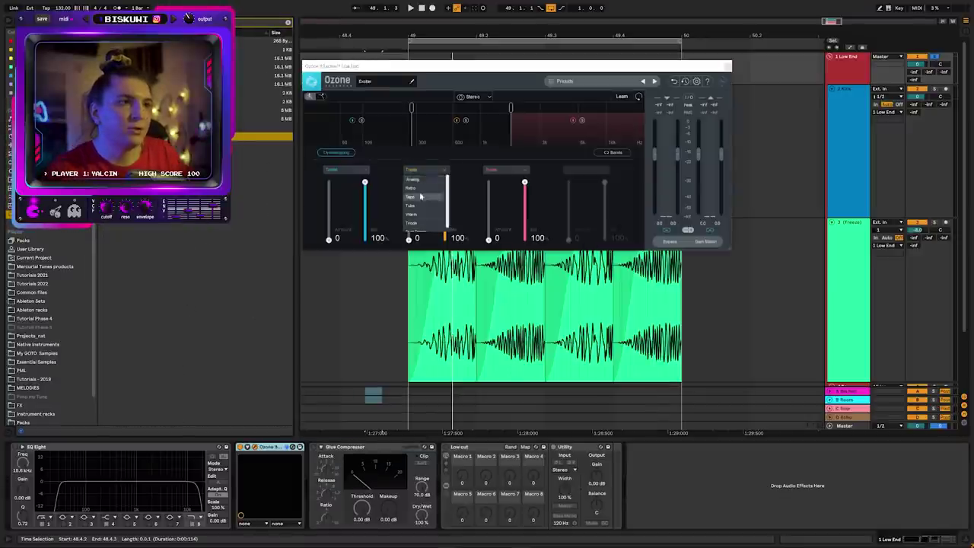
left_click(420, 197)
left_click_drag(409, 238, 409, 223)
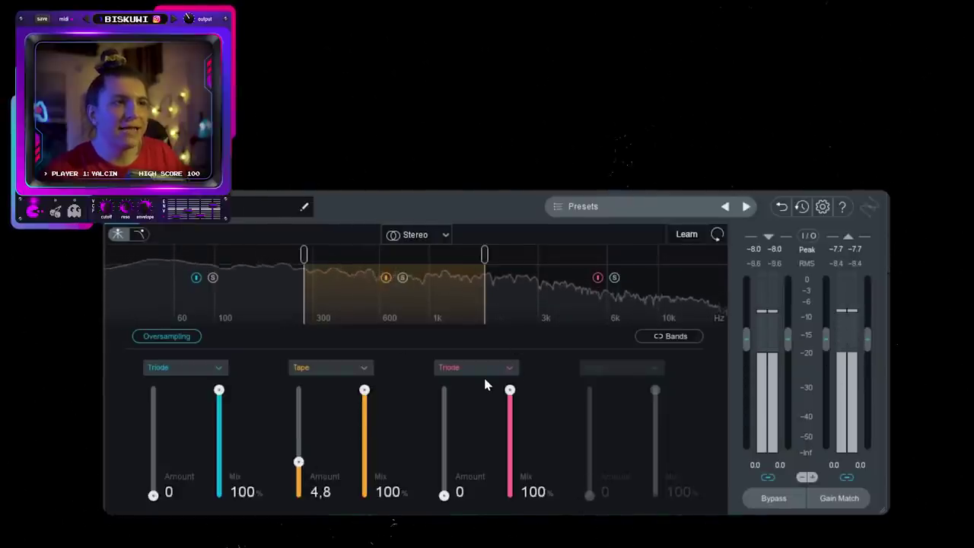
- Set the high band to Retro, widen the mid band down toward 300 Hz and up, then close Ozone
left_click(487, 369)
left_click(483, 397)
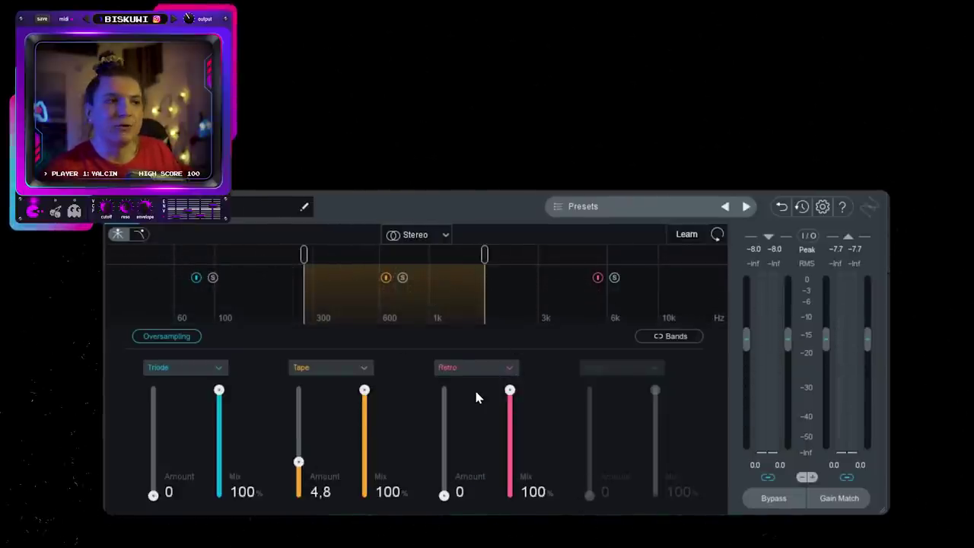
left_click_drag(484, 254, 509, 255)
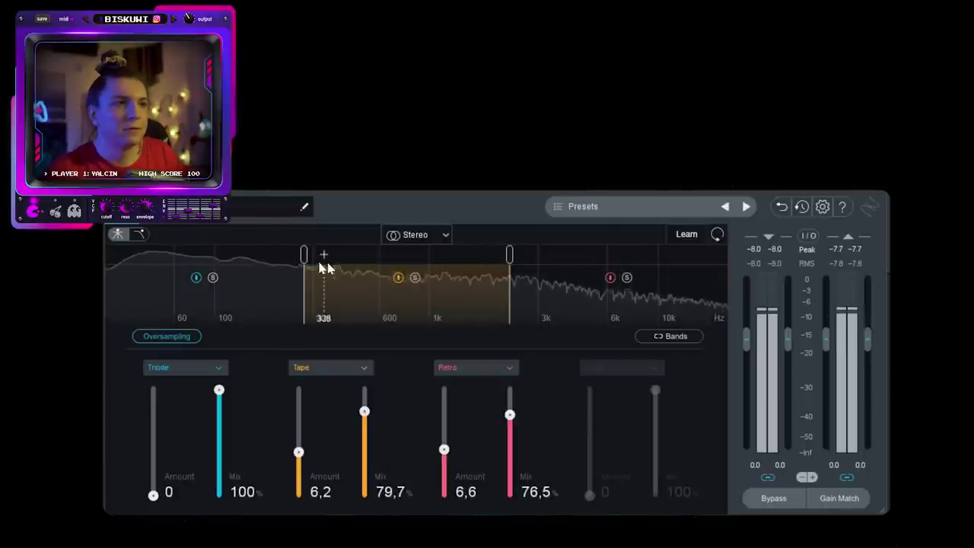
left_click_drag(302, 259, 314, 258)
left_click(240, 449)
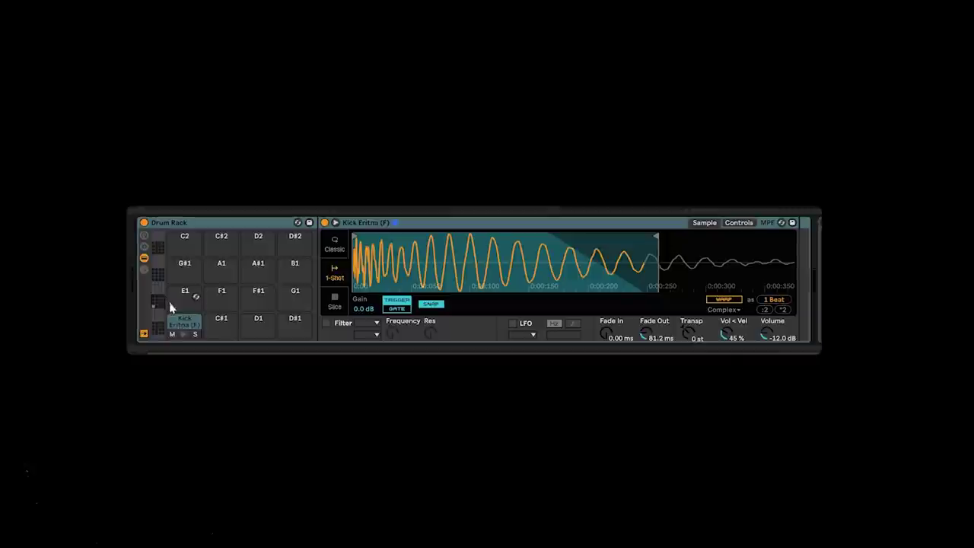
- Preview the Kick Eritna sample from its Drum Rack pad
left_click(180, 336)
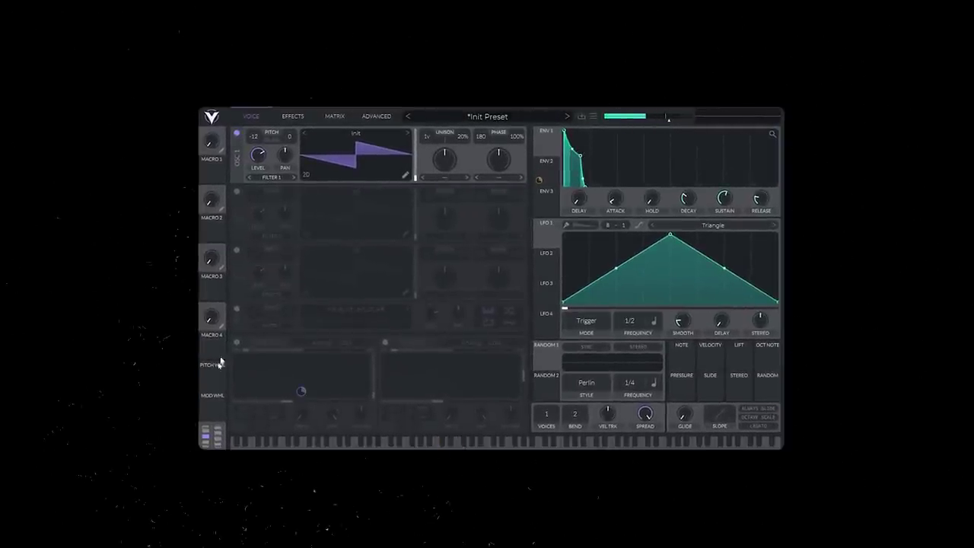
- Switch on Vital's Filter 1 and the sample layer playing HP_Synth_Hit_01_A#
left_click(236, 343)
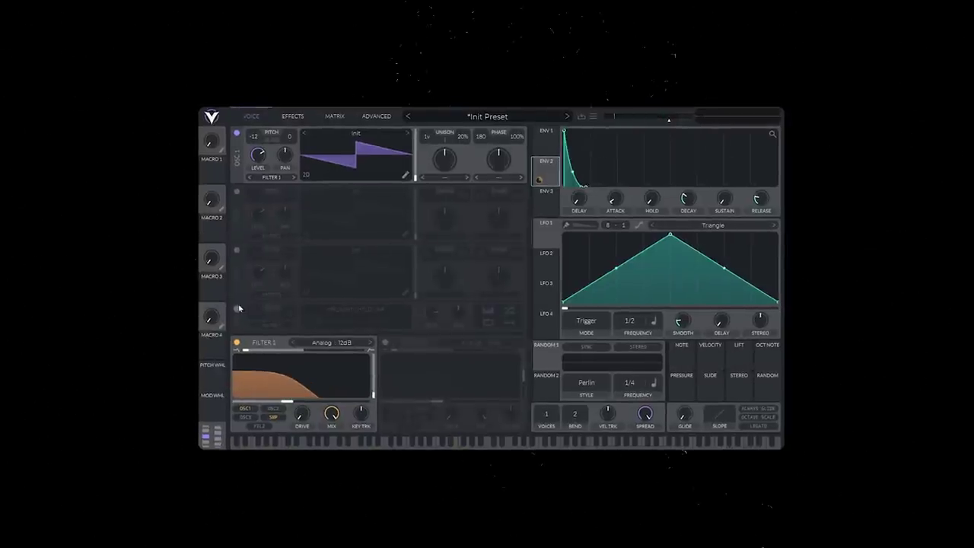
left_click(237, 309)
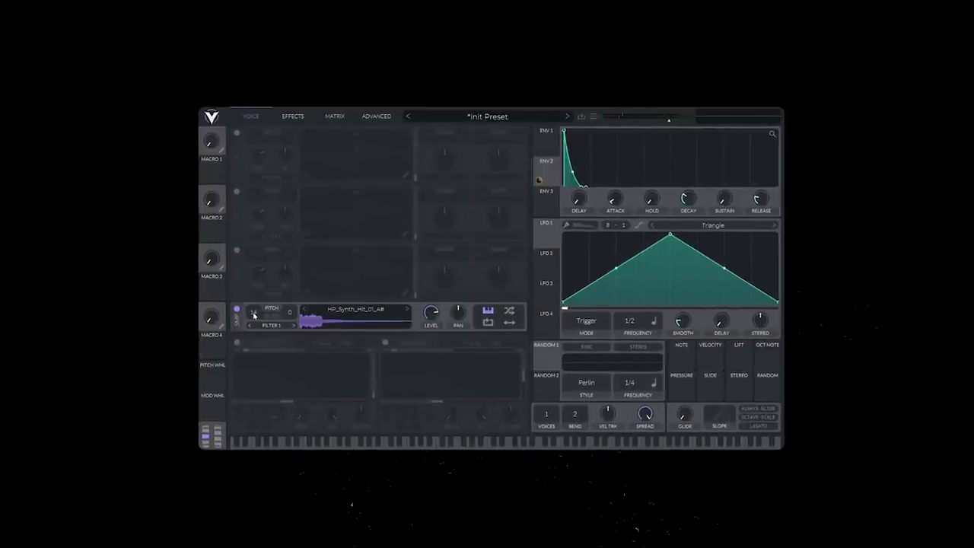
- Enable OSC 1 in Vital's Voice tab so it plays beside the sample layer
left_click(236, 135)
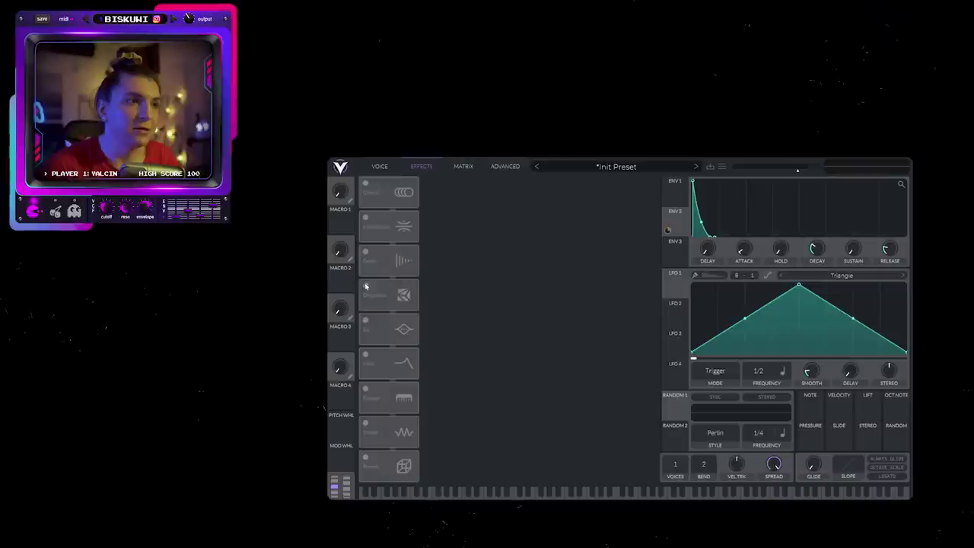
- Turn on Vital's Distortion effect for the driving bass
left_click(365, 286)
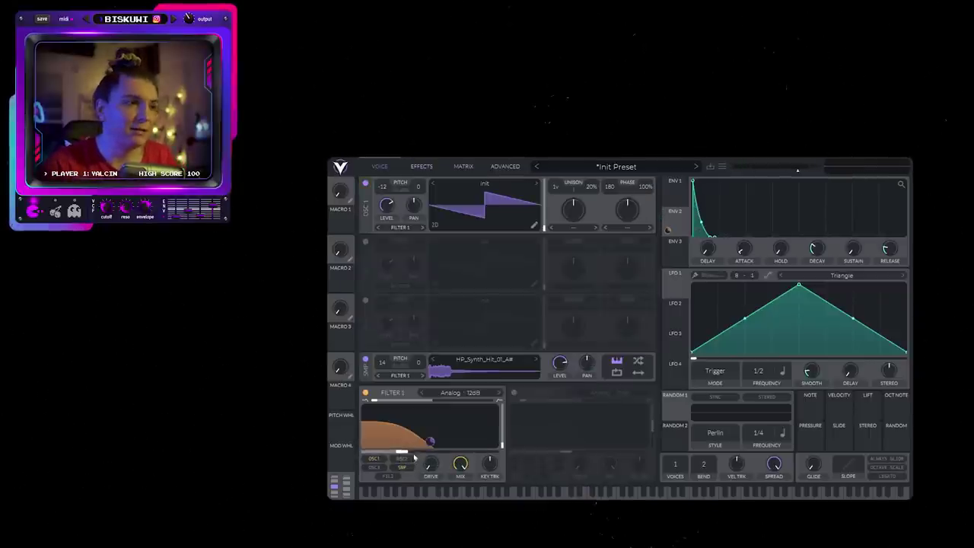
- Raise Vital's Filter 1 cutoff from about -14 to roughly 17 semitones
left_click_drag(402, 453, 419, 462)
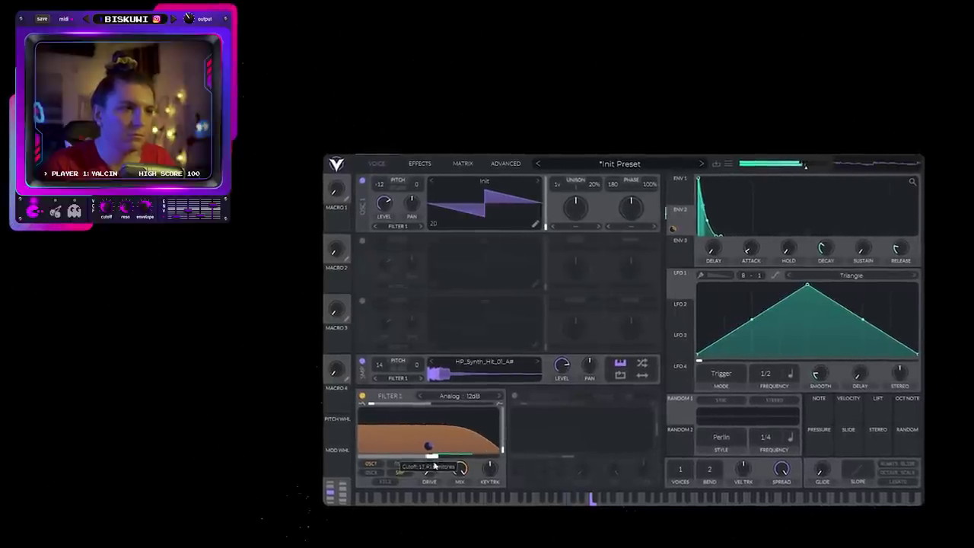